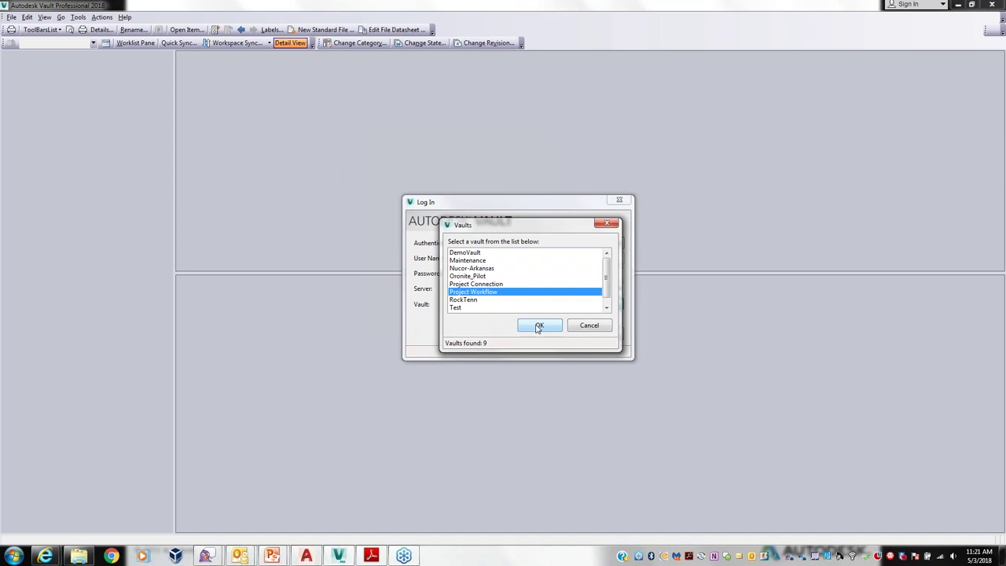
Log in to the Project Workflow vault with the account password
{"action": "type", "text": "•••••"}
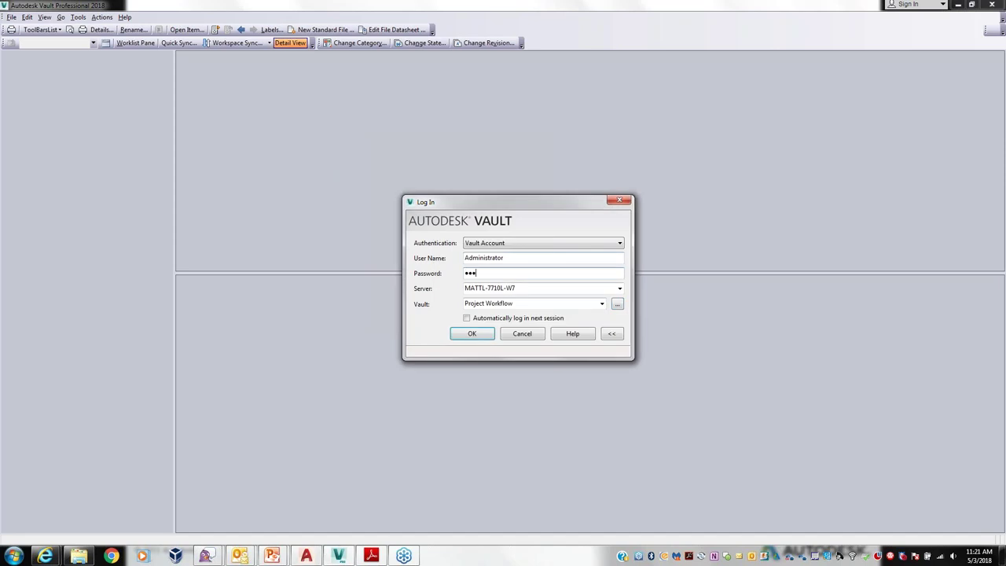
{"action": "key", "text": "BackSpace"}
{"action": "key", "text": "BackSpace"}
{"action": "key", "text": "BackSpace"}
{"action": "key", "text": "BackSpace"}
{"action": "key", "text": "BackSpace"}
{"action": "type", "text": "••••••••••"}
{"action": "left_click", "coordinate": [472, 333]}
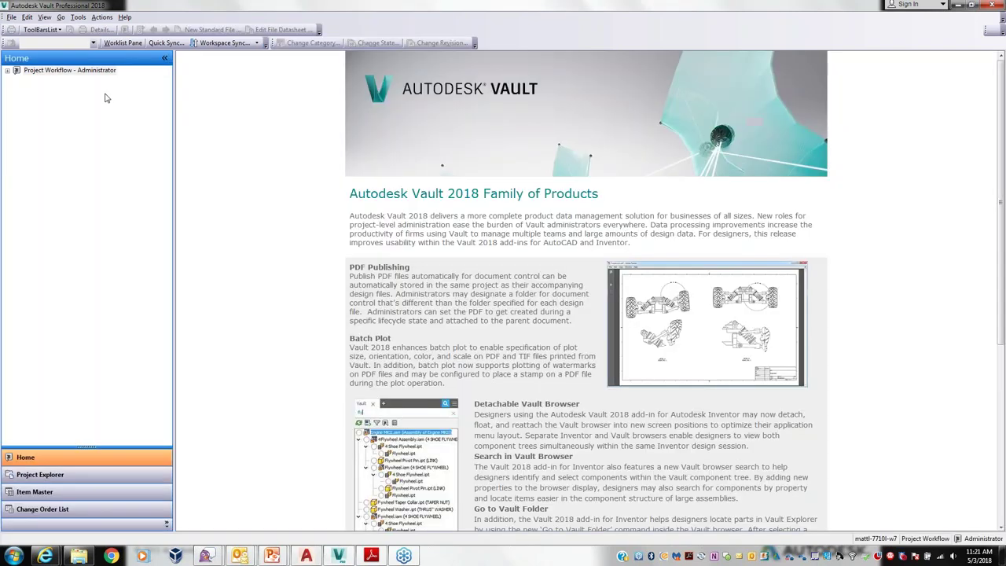
Expand the Project Workflow vault tree, open the As-Builts folder and expand the Projects folder
{"action": "left_click", "coordinate": [8, 71]}
{"action": "left_click", "coordinate": [18, 99]}
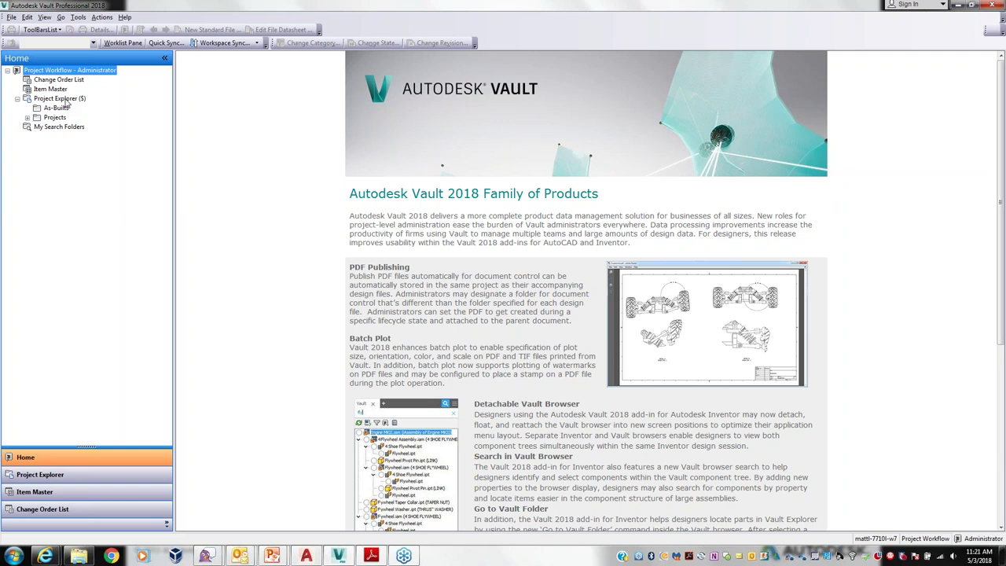
{"action": "left_click", "coordinate": [66, 109]}
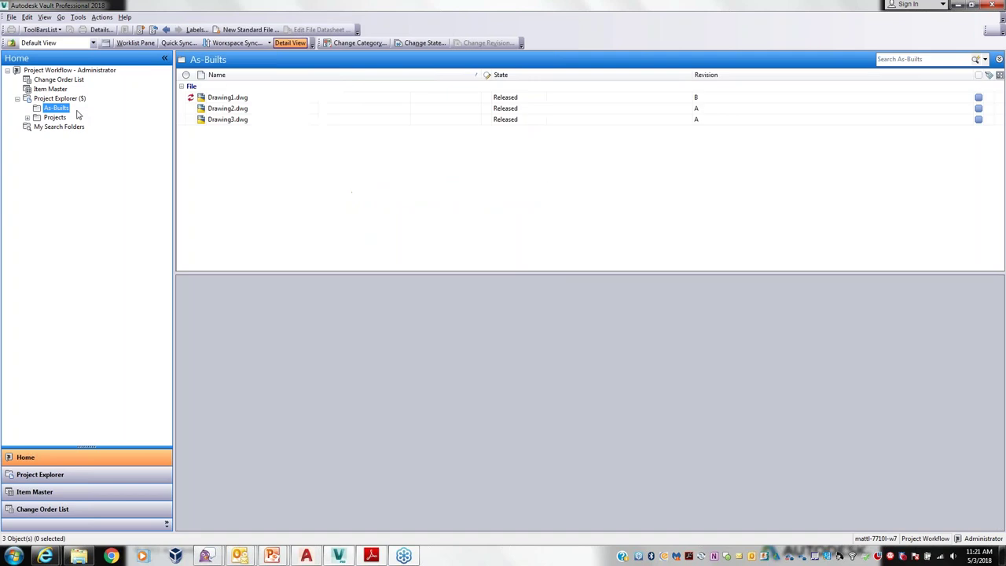
{"action": "left_click", "coordinate": [26, 117]}
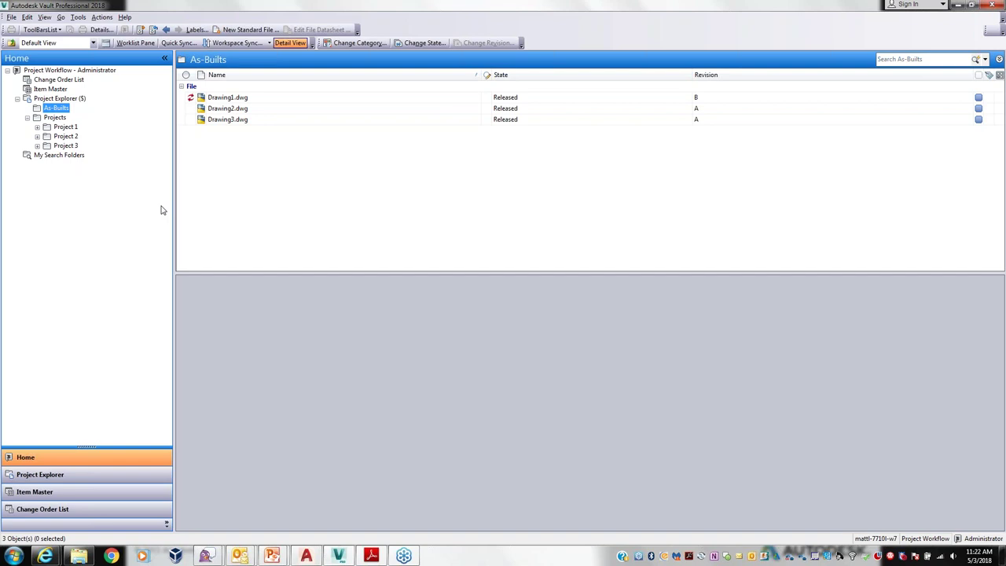
Show the uses of Drawing1.dwg in As-Builts and review its available Project Connection commands
{"action": "left_click", "coordinate": [236, 99]}
{"action": "left_click", "coordinate": [214, 284]}
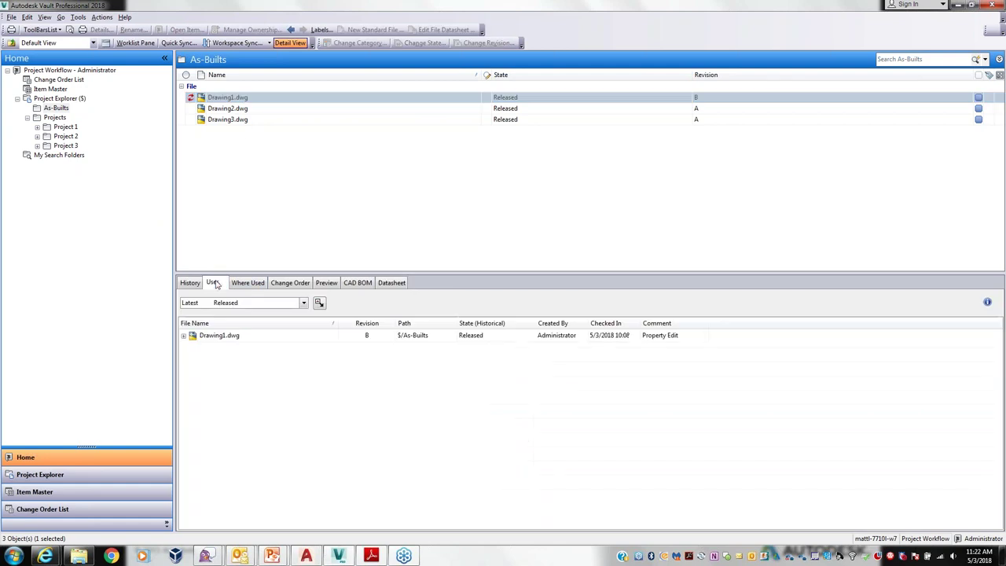
{"action": "right_click", "coordinate": [236, 99]}
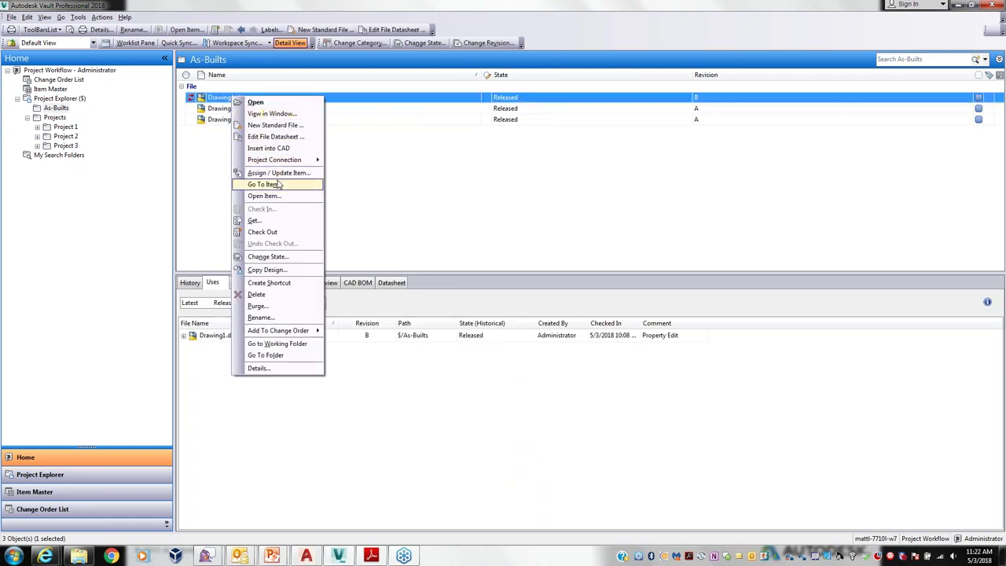
{"action": "mouse_move", "coordinate": [280, 162]}
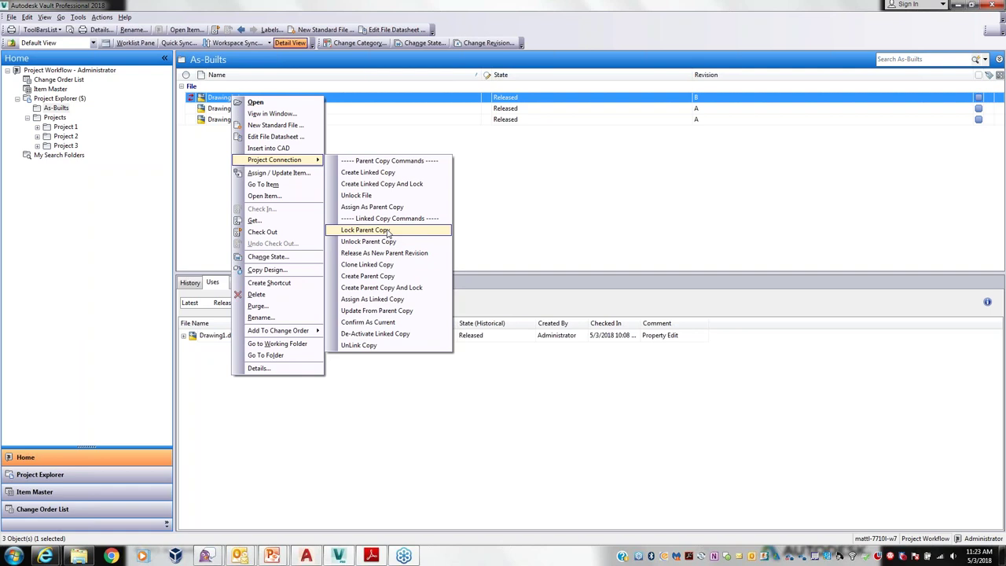
{"action": "key", "text": "Escape"}
{"action": "key", "text": "Escape"}
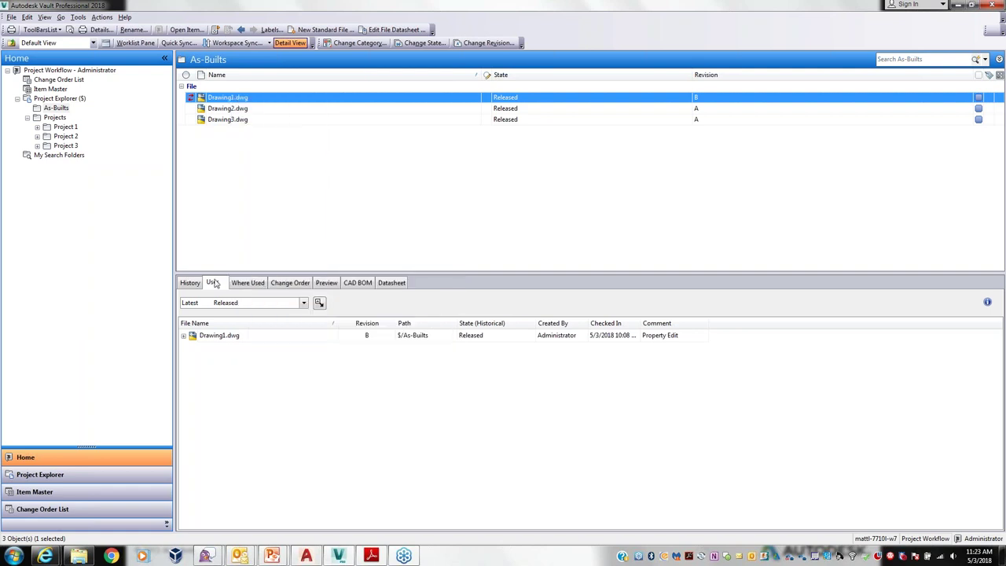
Examine which files Drawing1.dwg uses and where it is used, including its attachments
{"action": "left_click", "coordinate": [183, 336]}
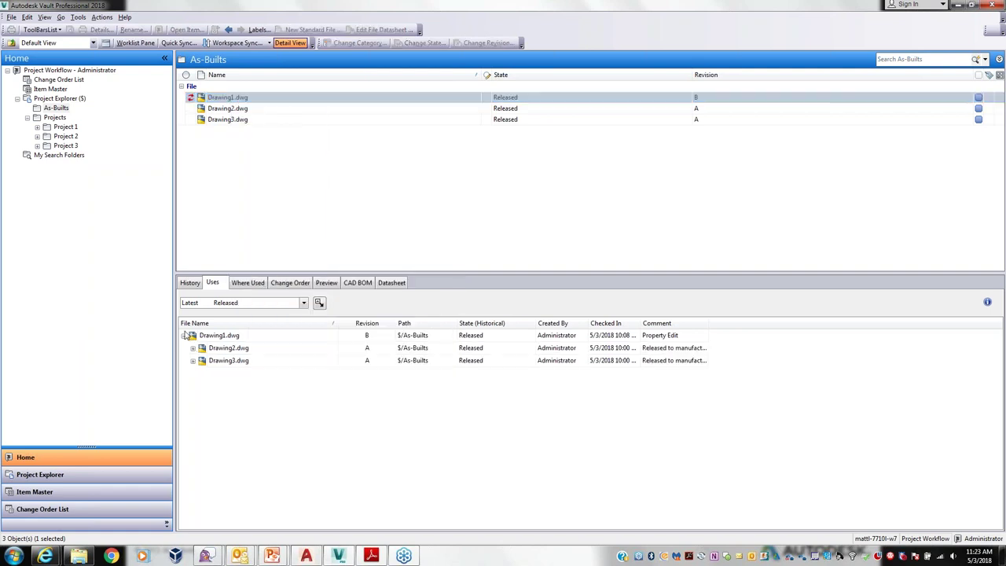
{"action": "left_click", "coordinate": [244, 284]}
{"action": "left_click", "coordinate": [184, 332]}
{"action": "left_click", "coordinate": [194, 346]}
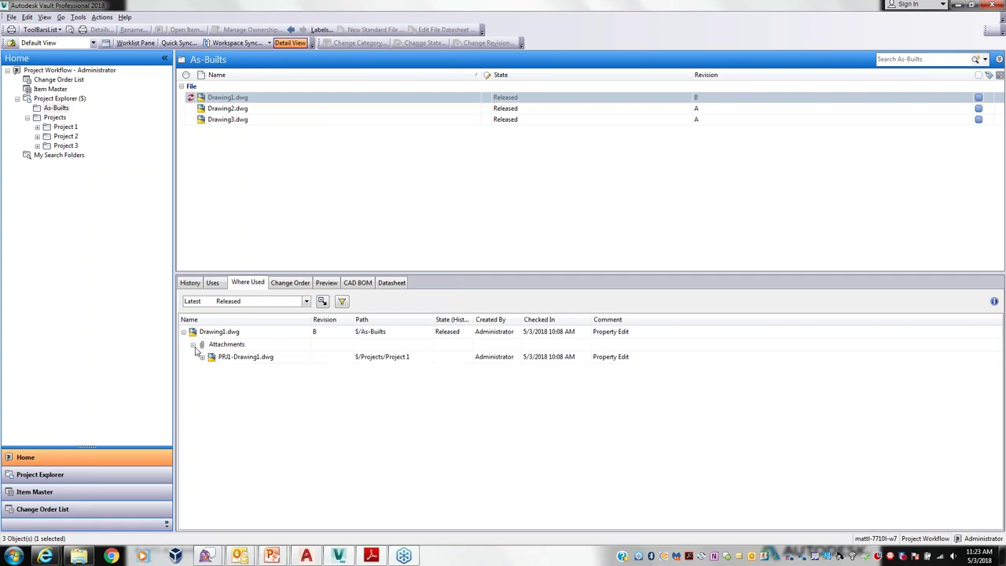
{"action": "left_click", "coordinate": [242, 99]}
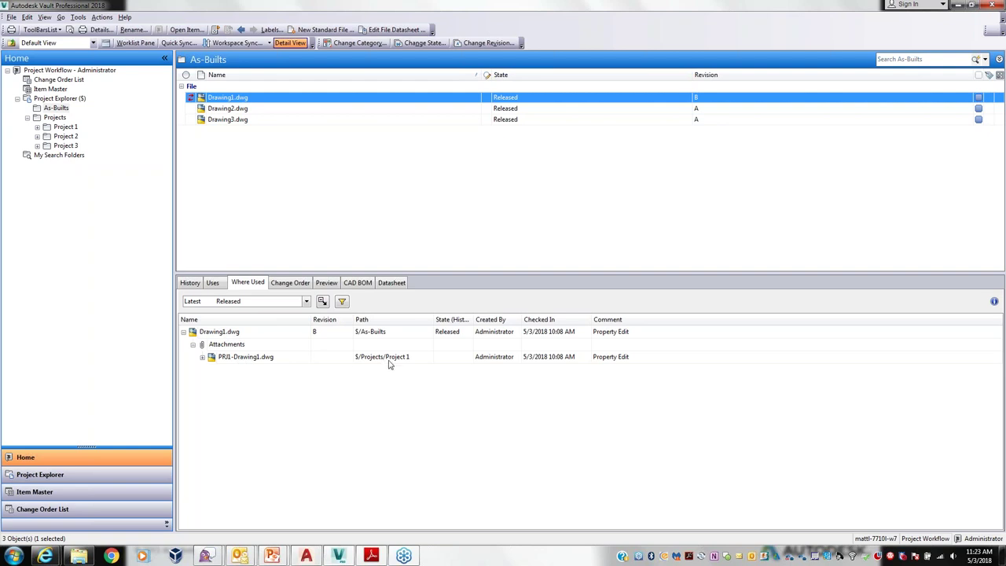
Go to the vault folder of the attached linked copy PRJ1-Drawing1.dwg
{"action": "left_click", "coordinate": [264, 359]}
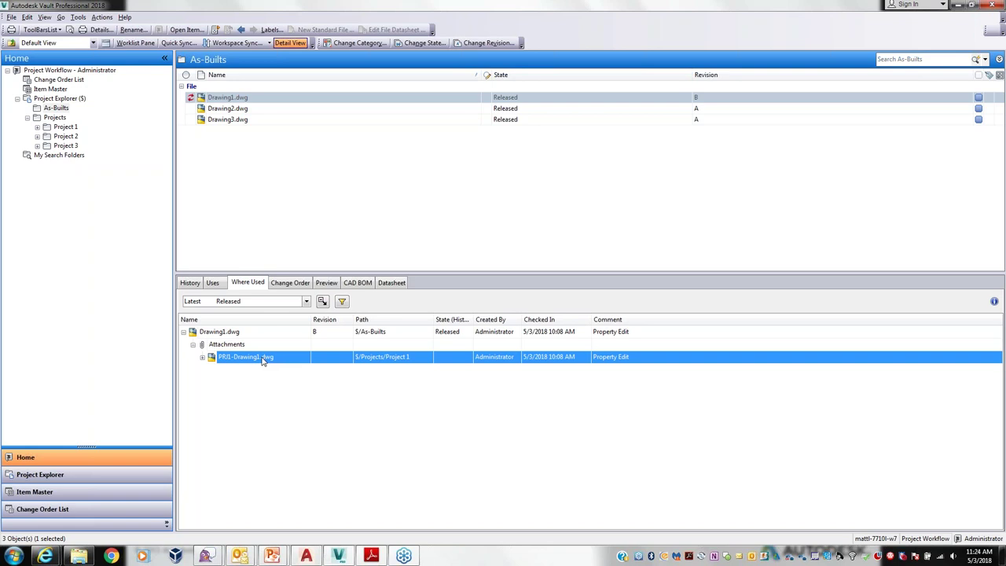
{"action": "right_click", "coordinate": [263, 358]}
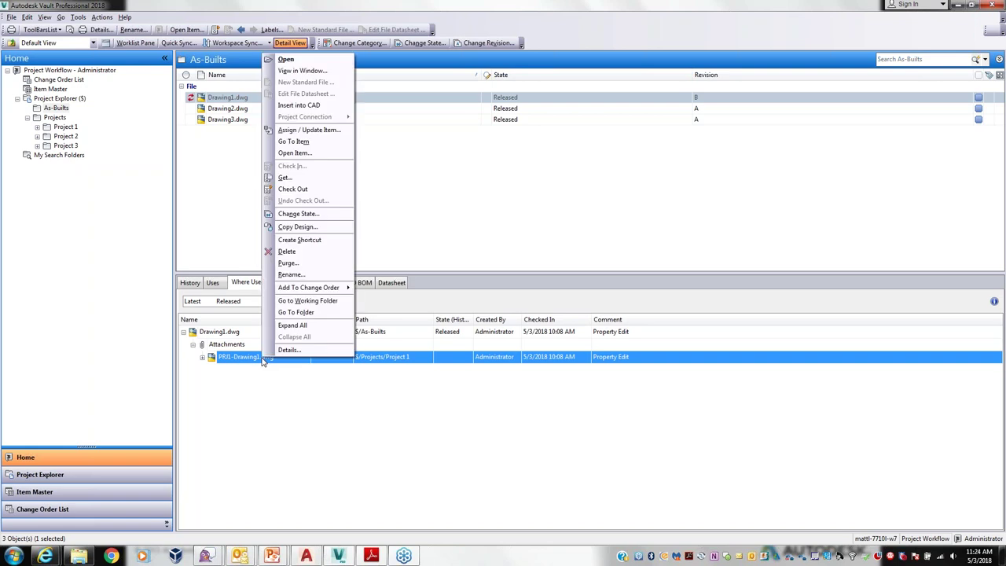
{"action": "left_click", "coordinate": [296, 313]}
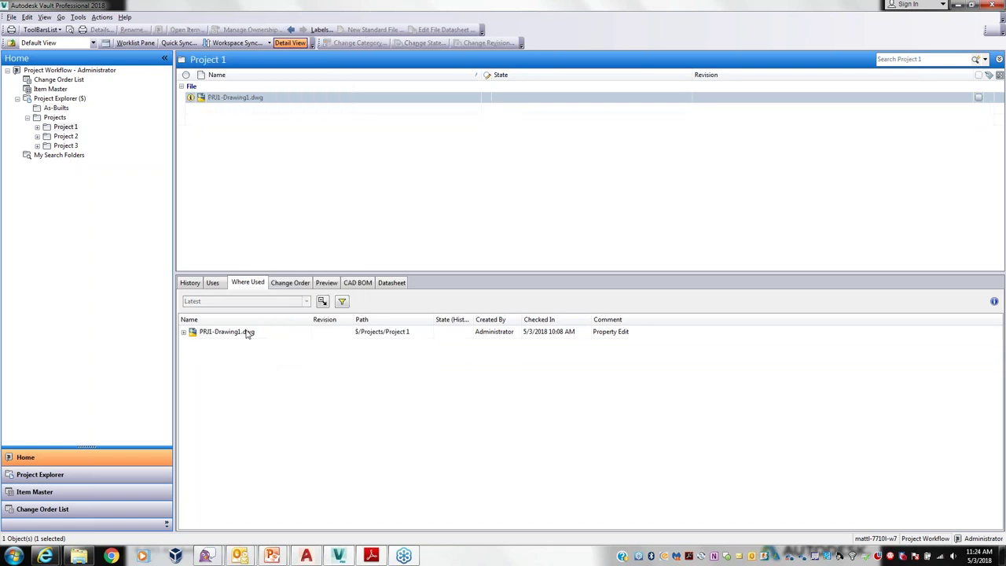
Review the preview, version history and uses of PRJ1-Drawing1.dwg, expanding its attachments
{"action": "left_click", "coordinate": [328, 283]}
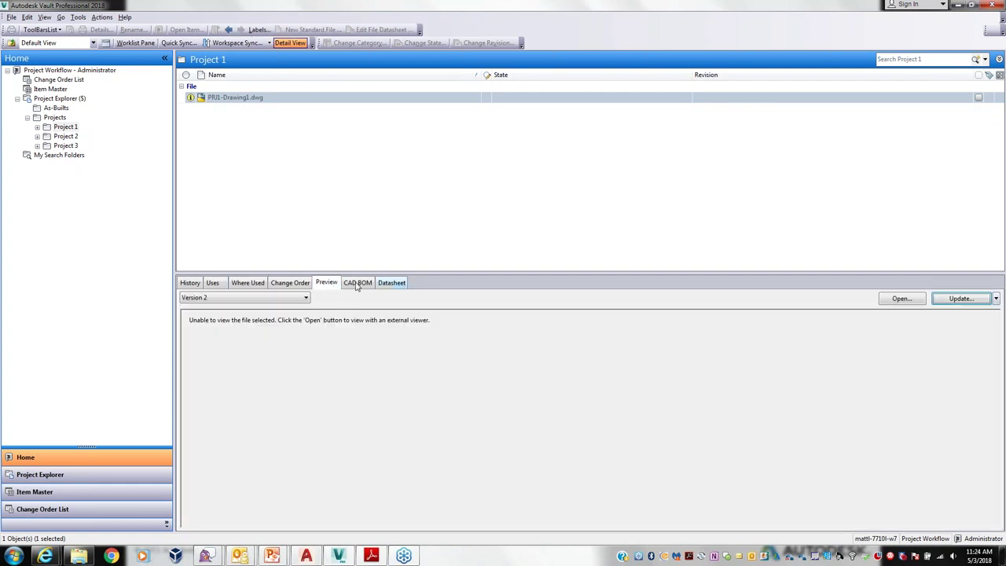
{"action": "left_click", "coordinate": [193, 283]}
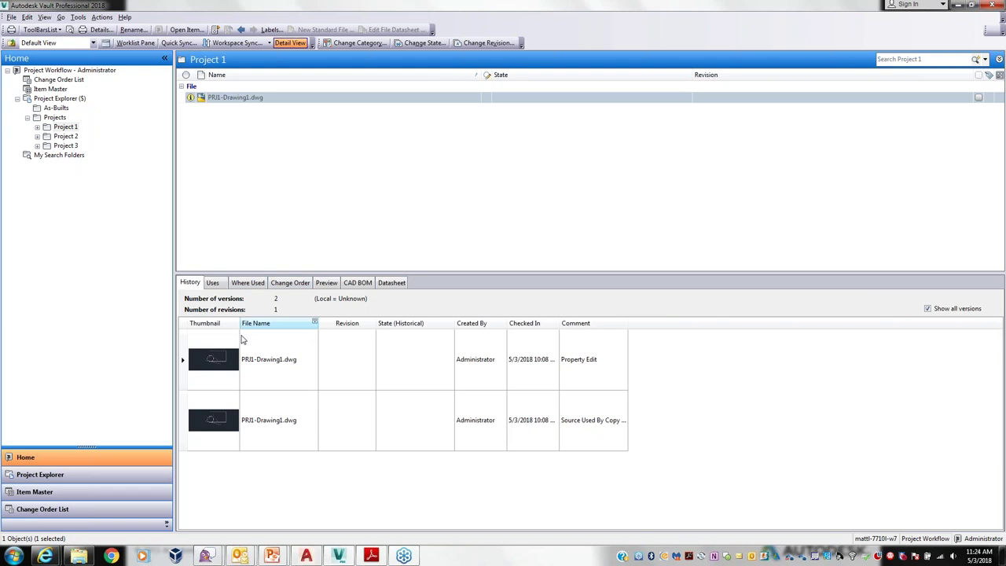
{"action": "left_click", "coordinate": [219, 284]}
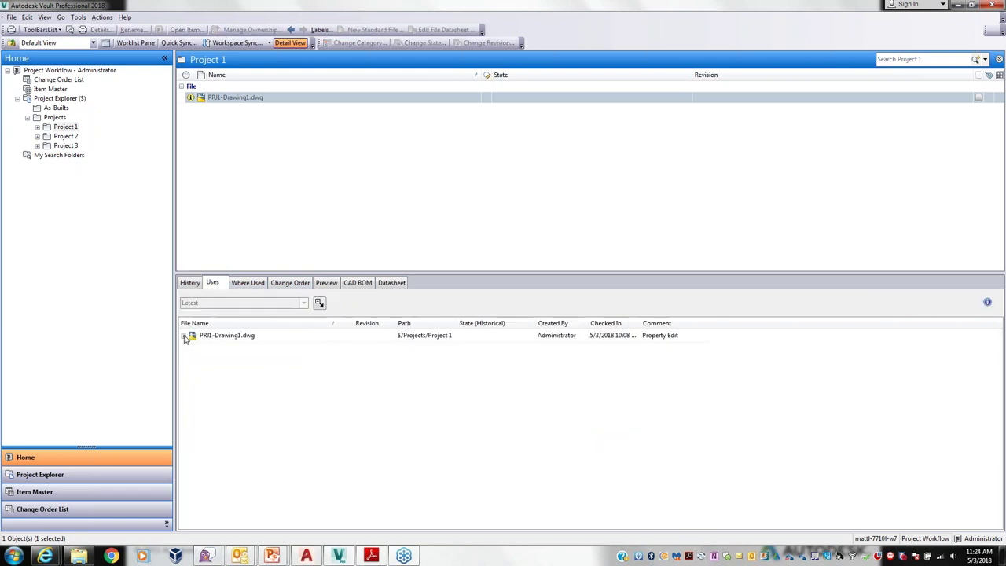
{"action": "left_click", "coordinate": [183, 336]}
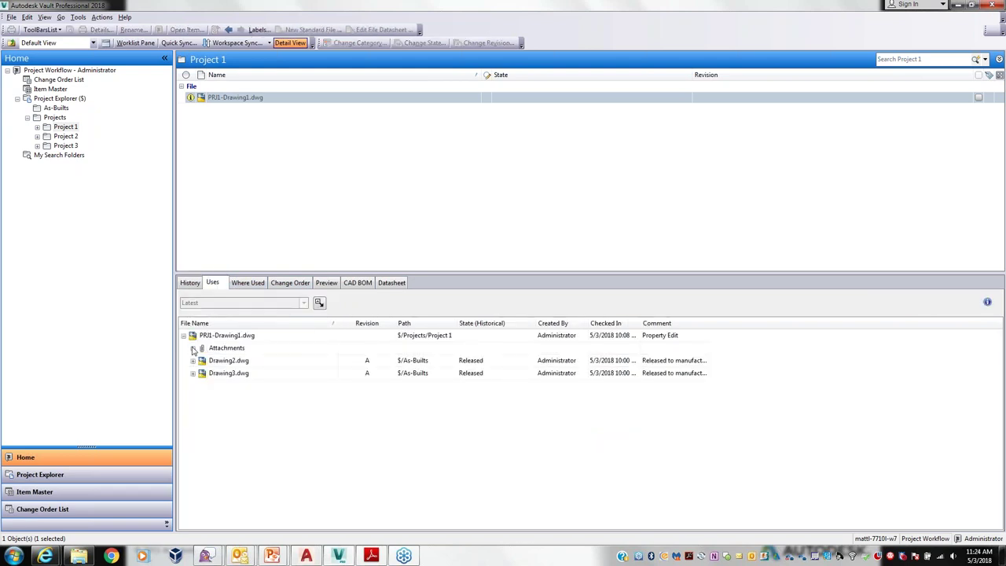
{"action": "left_click", "coordinate": [193, 348]}
Go to the vault folder of the parent Drawing1.dwg attached to PRJ1-Drawing1.dwg
{"action": "left_click", "coordinate": [232, 361]}
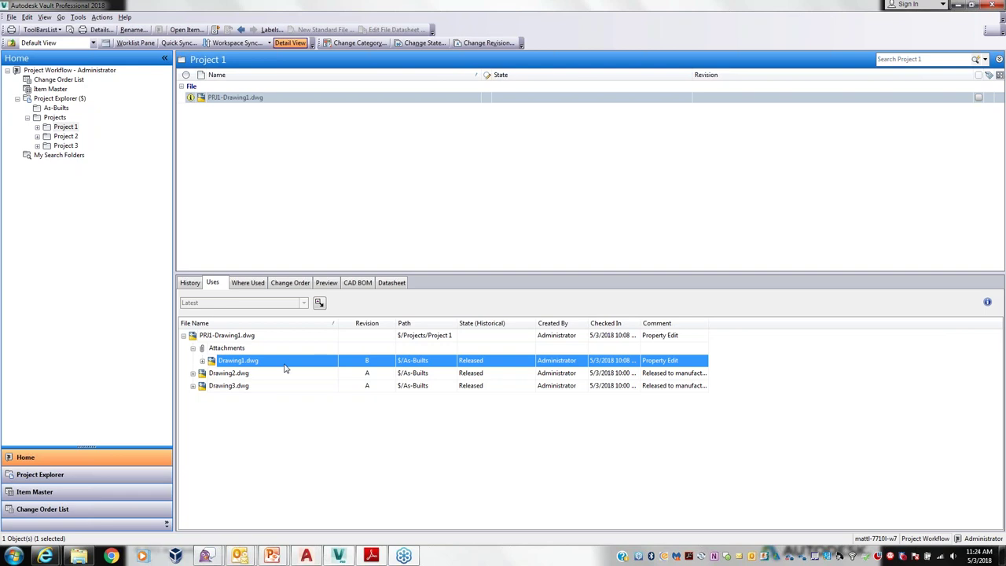
{"action": "right_click", "coordinate": [252, 362]}
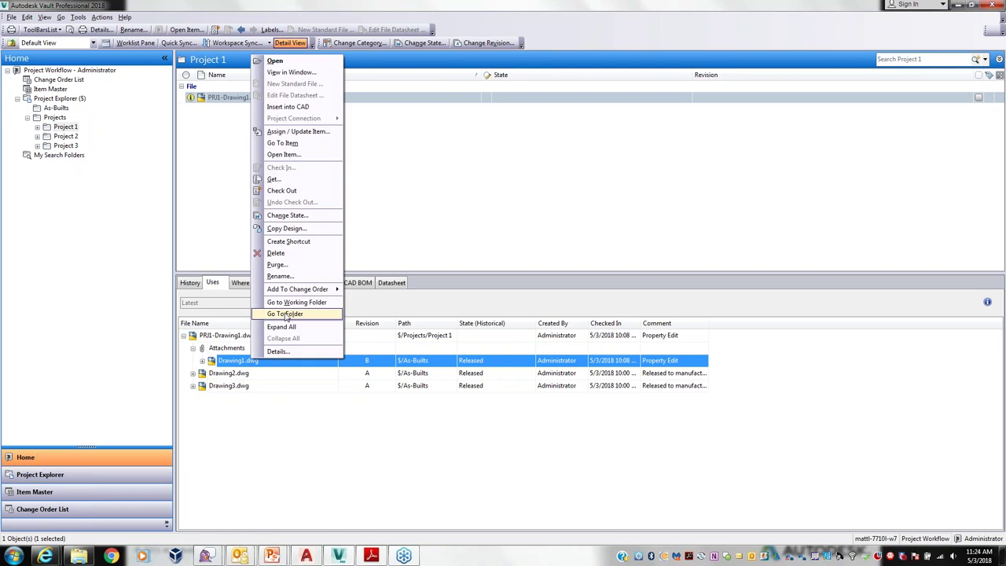
{"action": "left_click", "coordinate": [285, 314]}
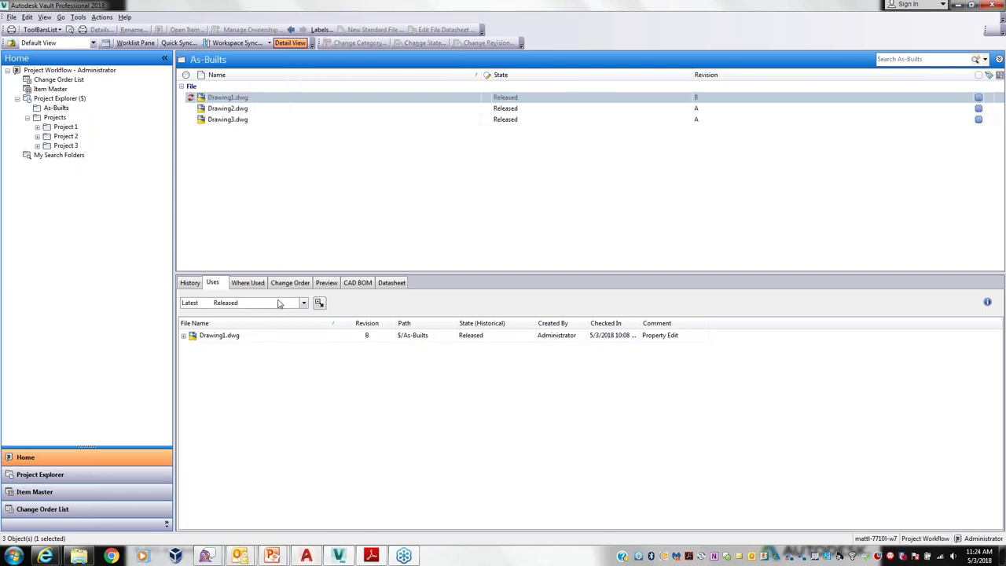
Run Create Linked Copy on Drawing1.dwg in As-Builts and choose Project 2 as the destination folder
{"action": "left_click", "coordinate": [222, 97]}
{"action": "right_click", "coordinate": [223, 100]}
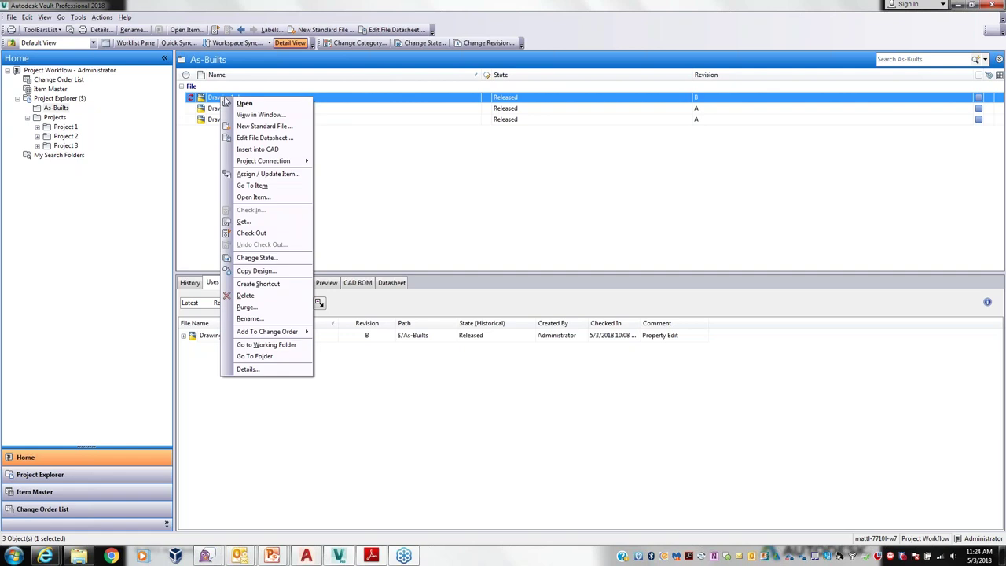
{"action": "mouse_move", "coordinate": [268, 163]}
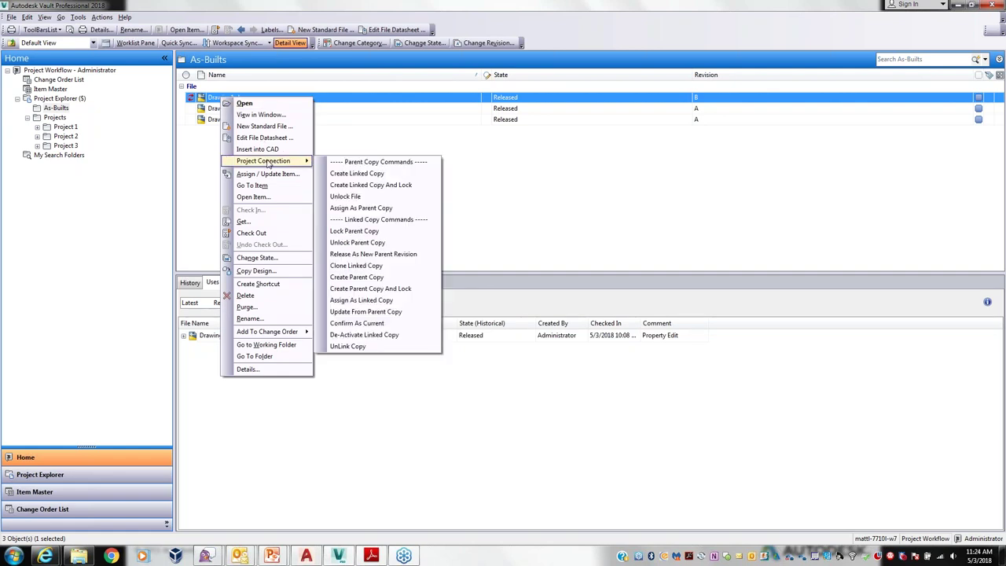
{"action": "left_click", "coordinate": [370, 176]}
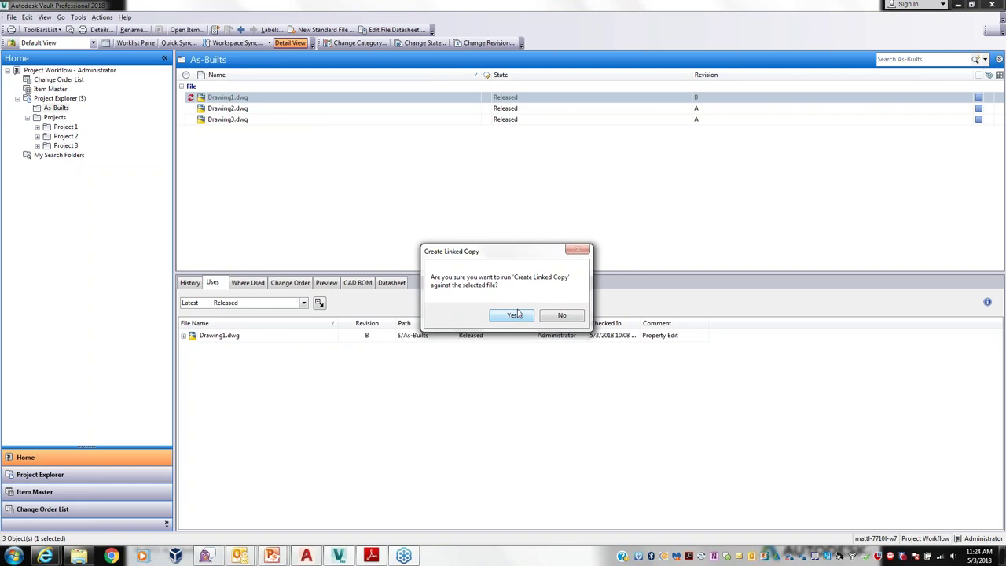
{"action": "left_click", "coordinate": [518, 314]}
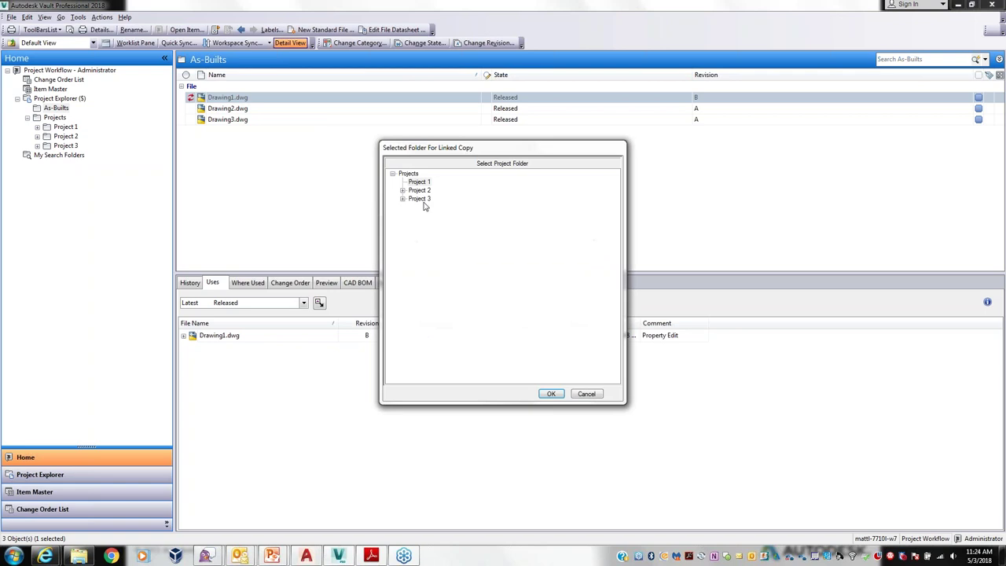
{"action": "left_click", "coordinate": [422, 190]}
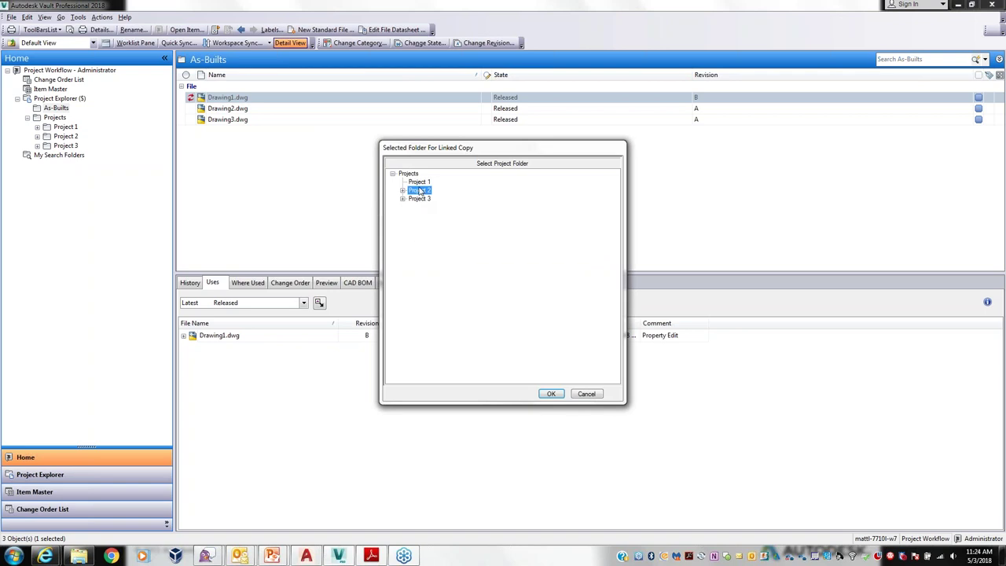
{"action": "left_click", "coordinate": [553, 393]}
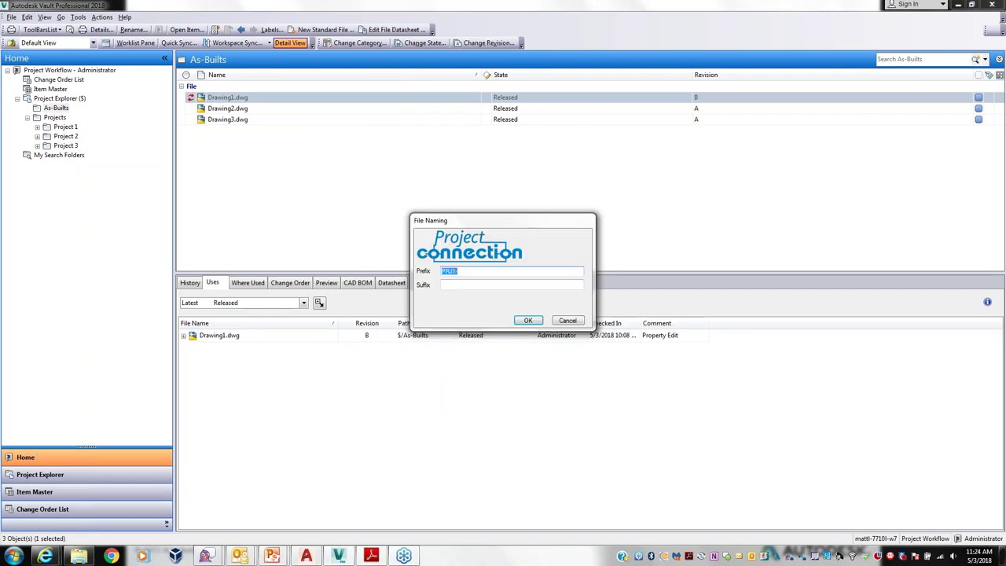
Set the linked copy's file name prefix to PRJ2- and create the copy
{"action": "left_click", "coordinate": [476, 270]}
{"action": "key", "text": "BackSpace"}
{"action": "type", "text": "2-"}
{"action": "left_click", "coordinate": [528, 320]}
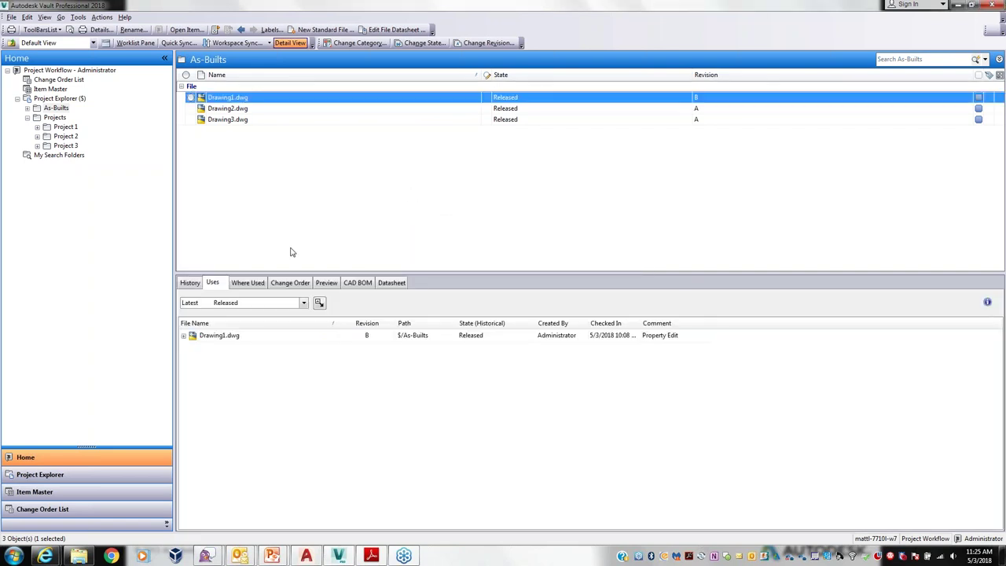
Check the uses of Drawing1.dwg and expand the attachments showing where it is used
{"action": "left_click", "coordinate": [184, 337]}
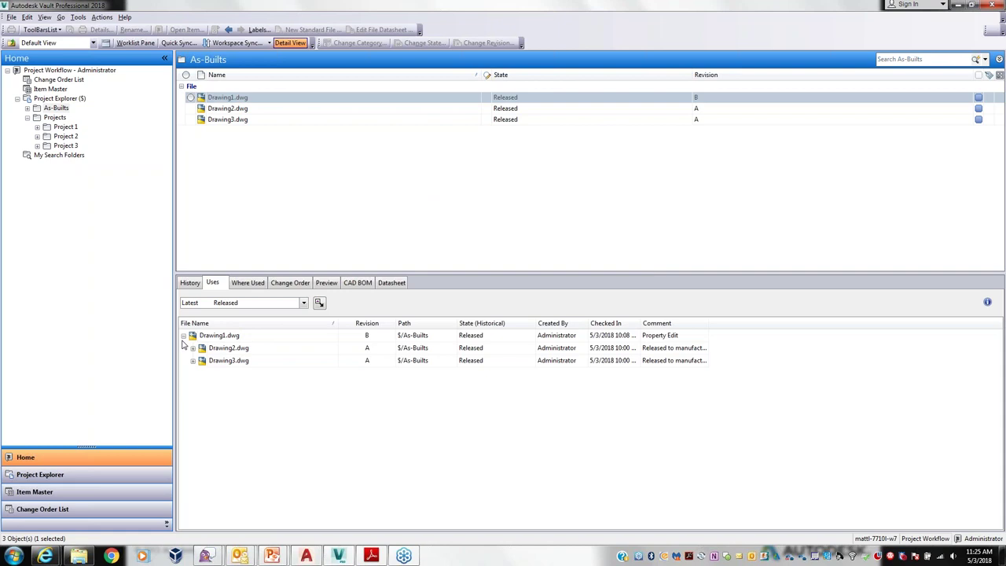
{"action": "left_click", "coordinate": [242, 284]}
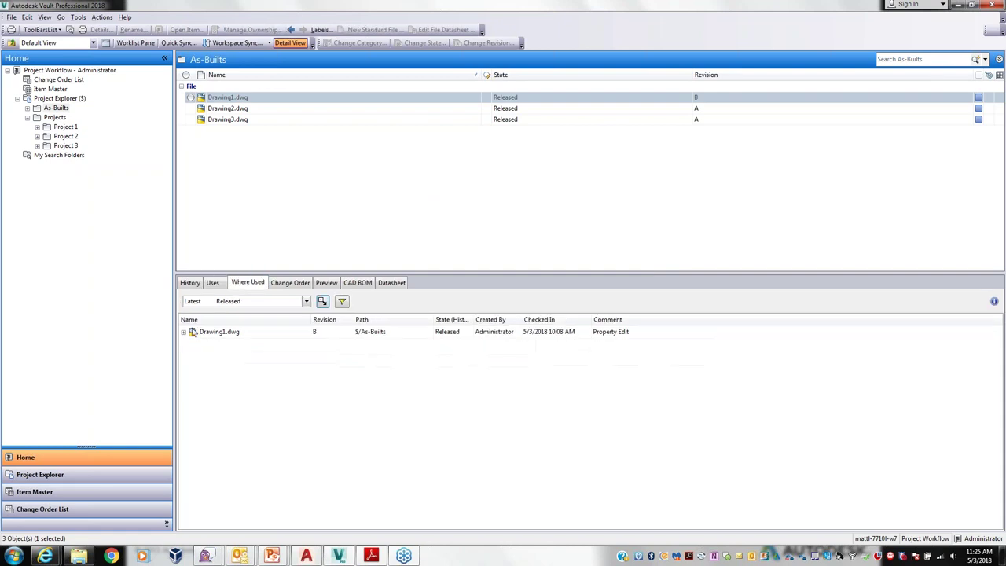
{"action": "left_click", "coordinate": [183, 333]}
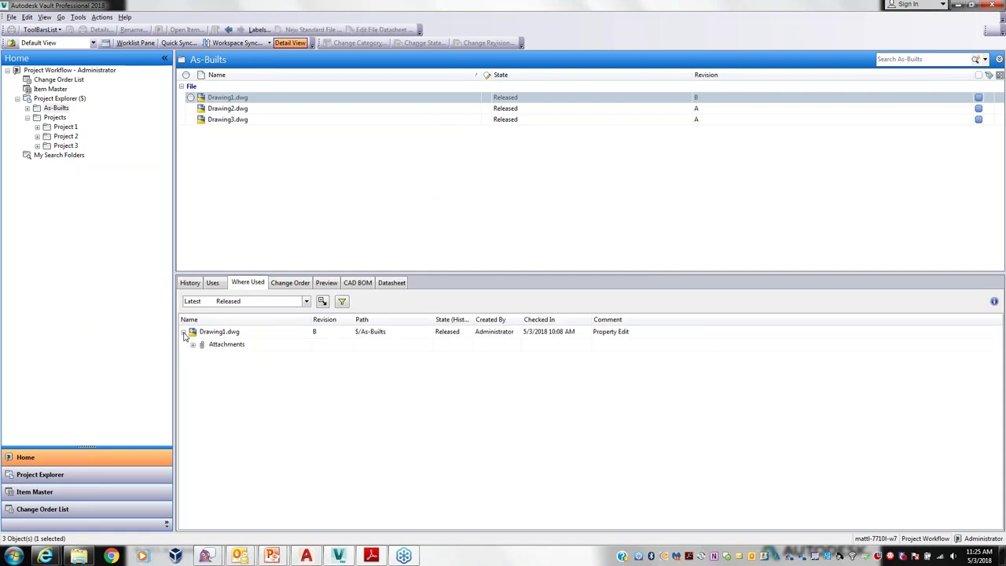
{"action": "left_click", "coordinate": [193, 346]}
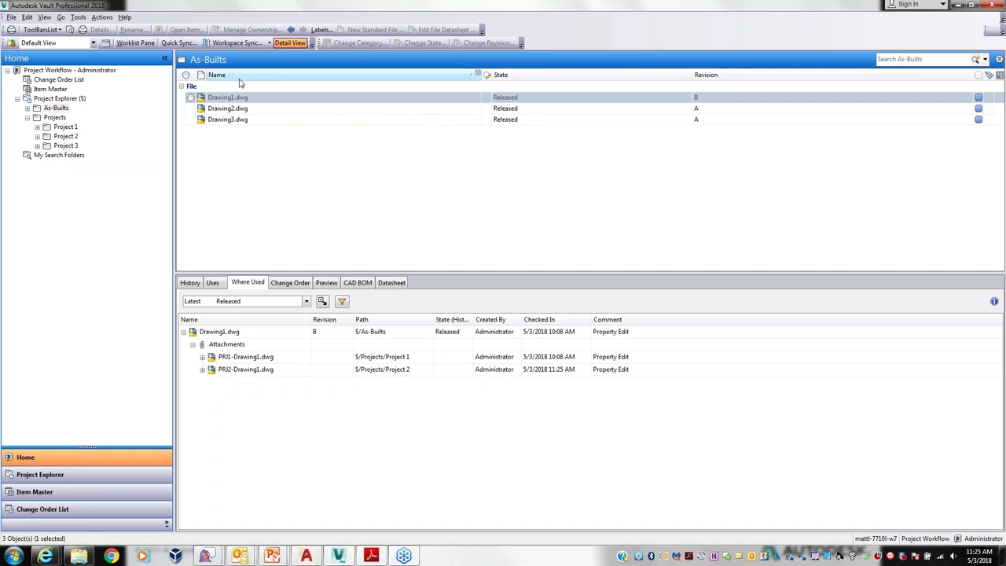
Compare the linked copies PRJ1-Drawing1.dwg and PRJ2-Drawing1.dwg attached to Drawing1.dwg
{"action": "left_click", "coordinate": [250, 358]}
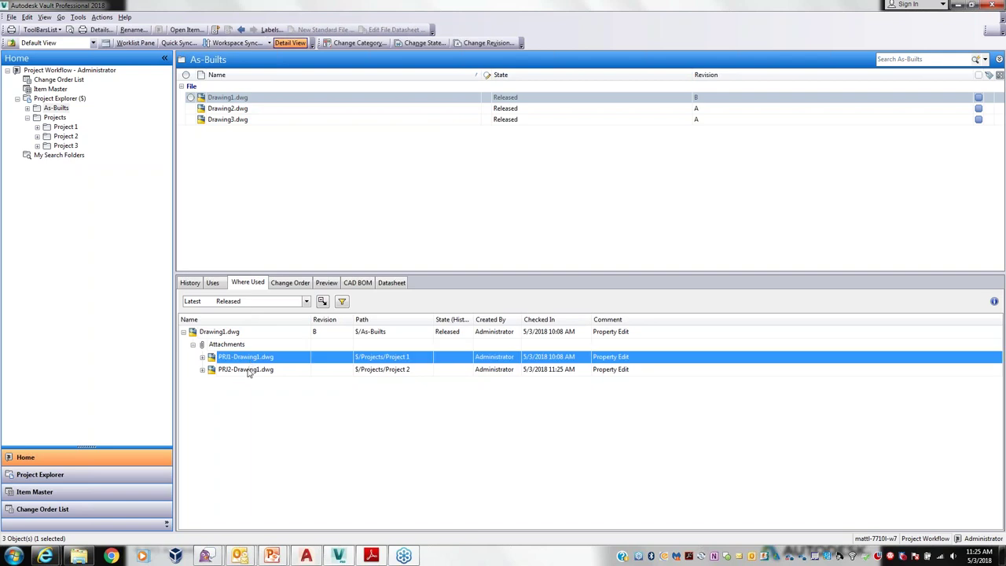
{"action": "left_click", "coordinate": [250, 369]}
{"action": "left_click", "coordinate": [248, 358]}
{"action": "left_click", "coordinate": [248, 369]}
{"action": "left_click", "coordinate": [248, 359]}
{"action": "left_click", "coordinate": [247, 368]}
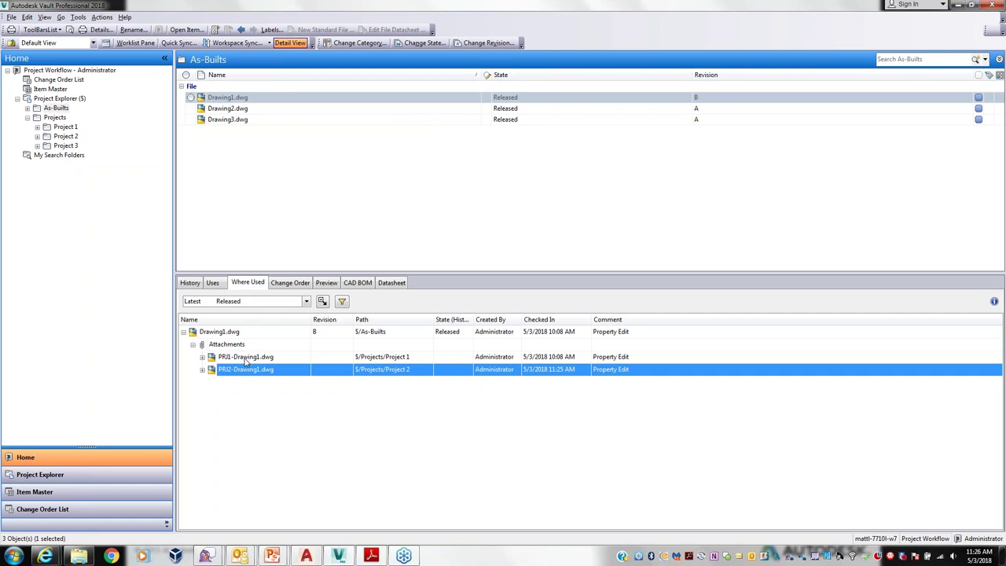
Go to the Project 1 folder containing linked copy PRJ1-Drawing1.dwg and review the Project Connection commands available for that file
{"action": "right_click", "coordinate": [245, 359]}
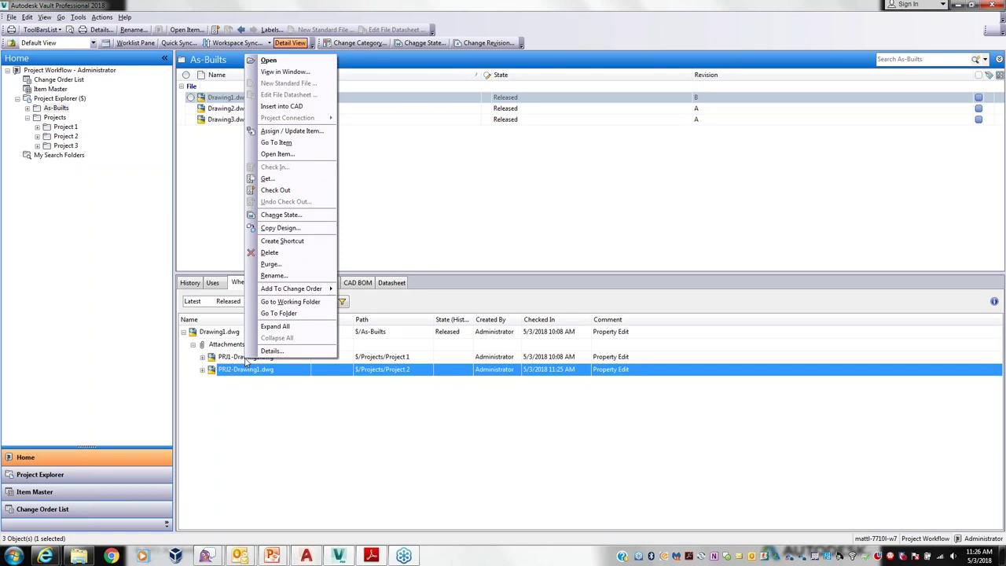
{"action": "left_click", "coordinate": [235, 359]}
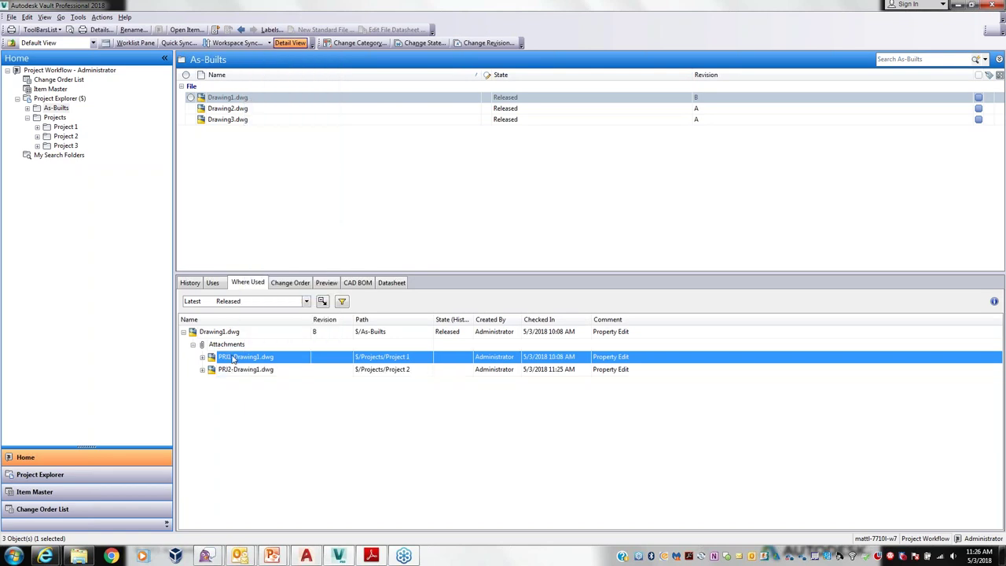
{"action": "right_click", "coordinate": [234, 360]}
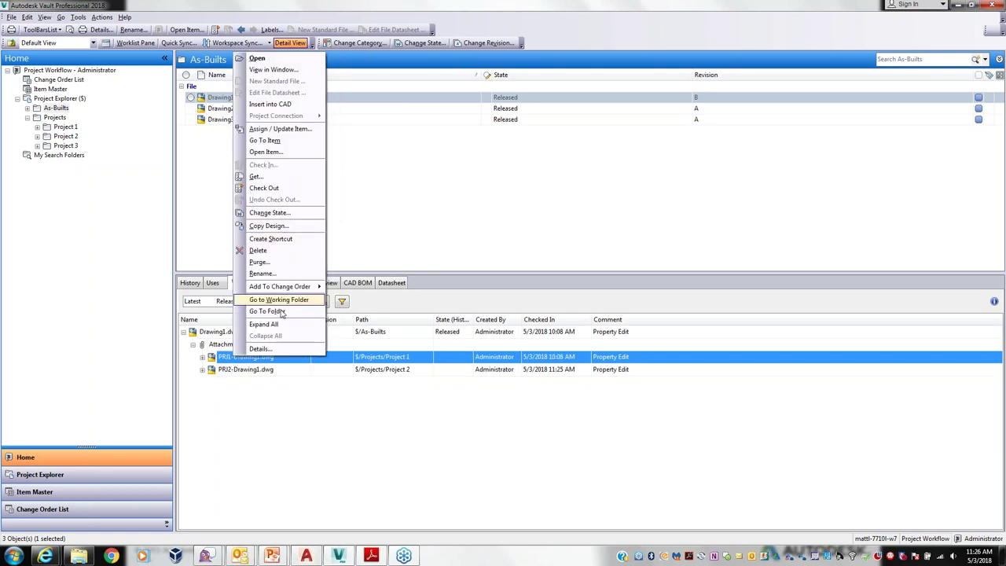
{"action": "key", "text": "Escape"}
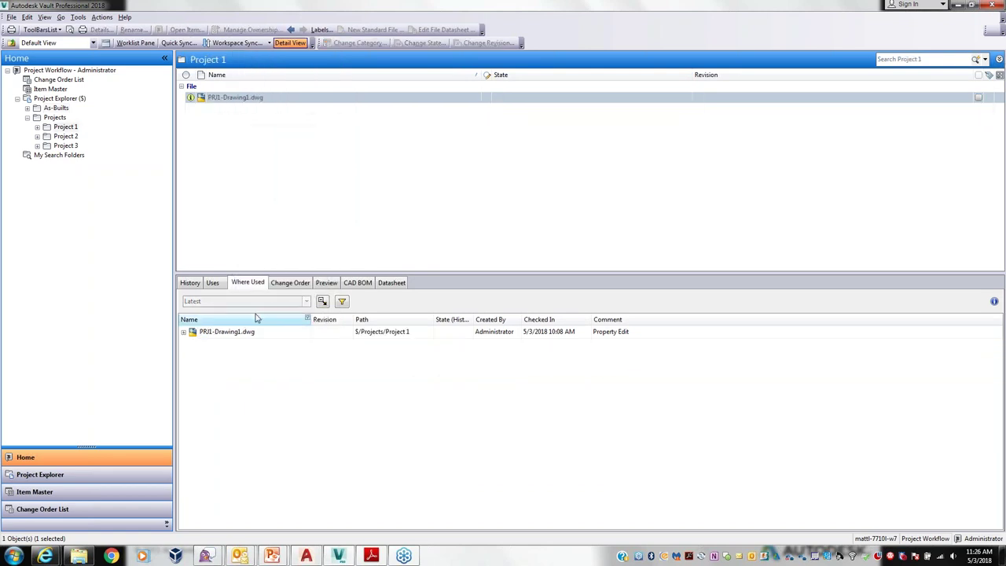
{"action": "right_click", "coordinate": [233, 101]}
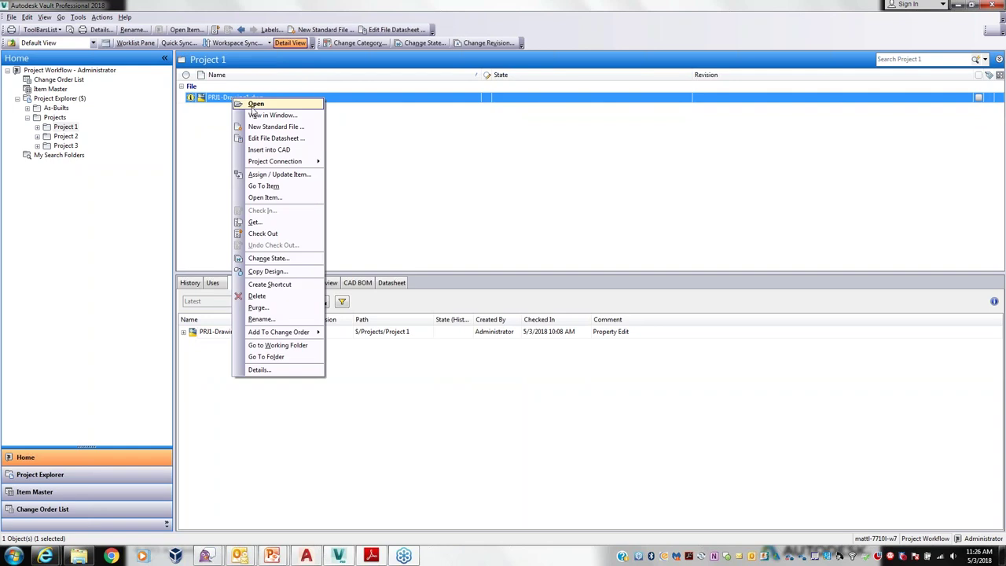
{"action": "mouse_move", "coordinate": [315, 163]}
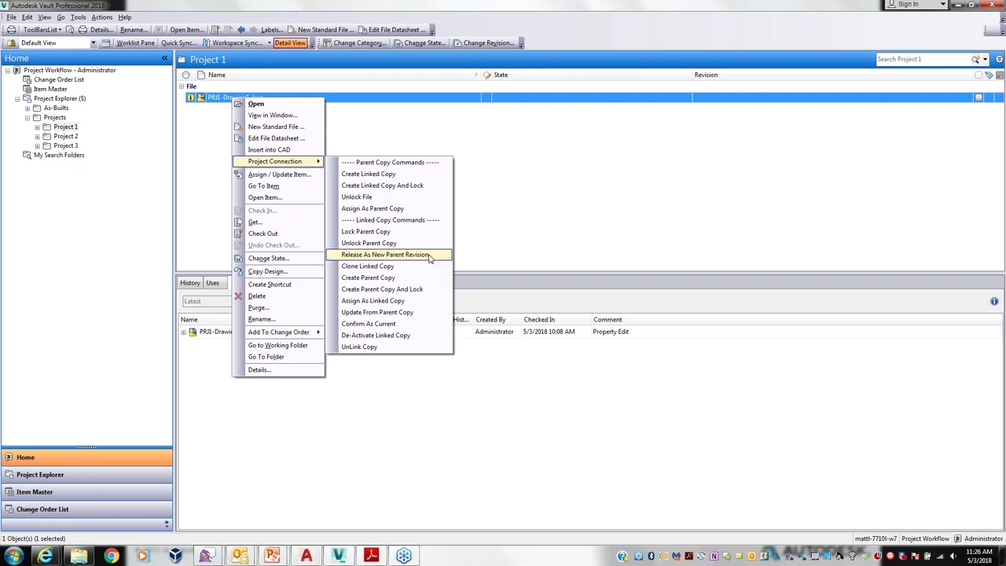
Switch to the PowerPoint slide show and advance to the Single Project Flow Diagram slide
{"action": "key", "text": "alt+Tab"}
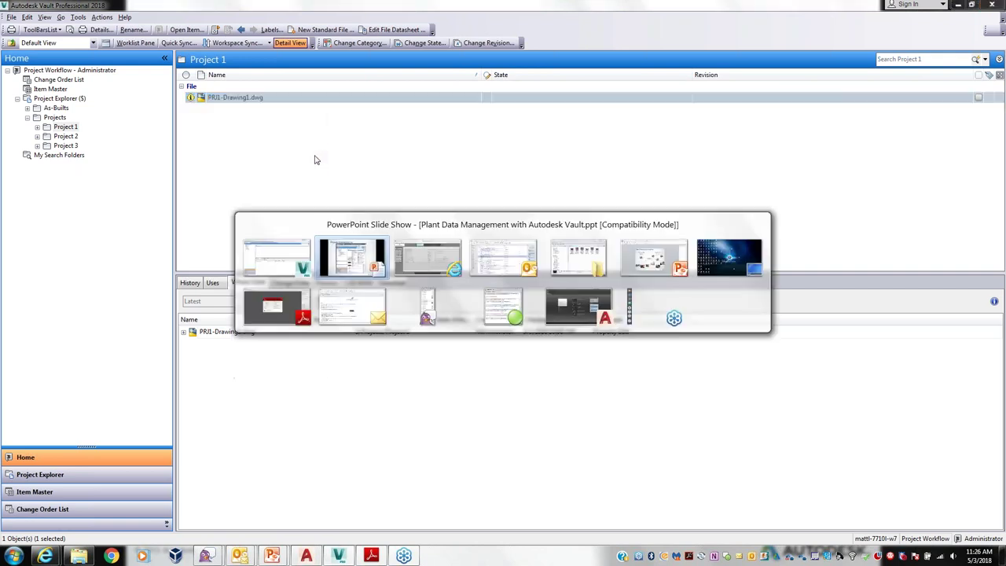
{"action": "left_click", "coordinate": [230, 251]}
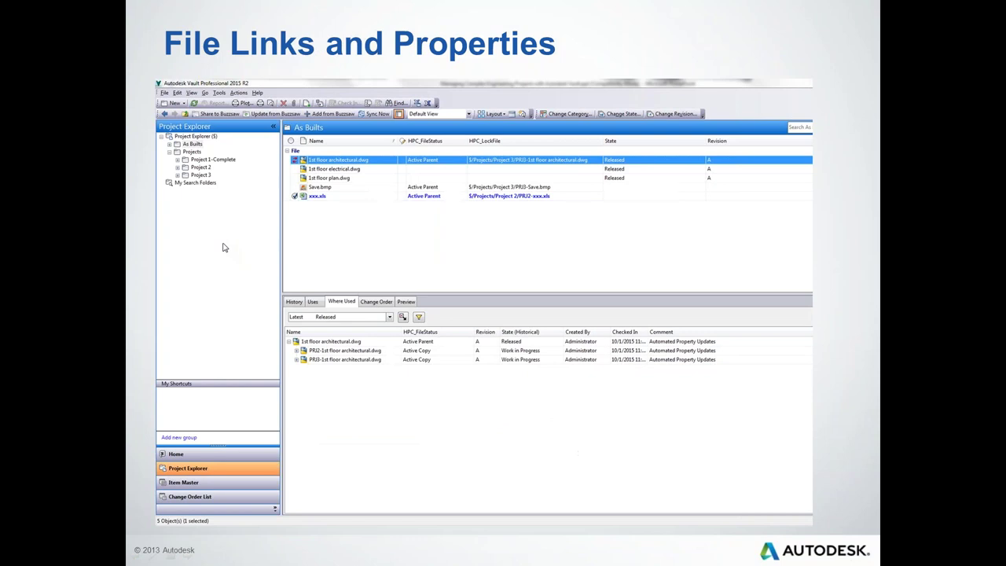
{"action": "left_click", "coordinate": [391, 211]}
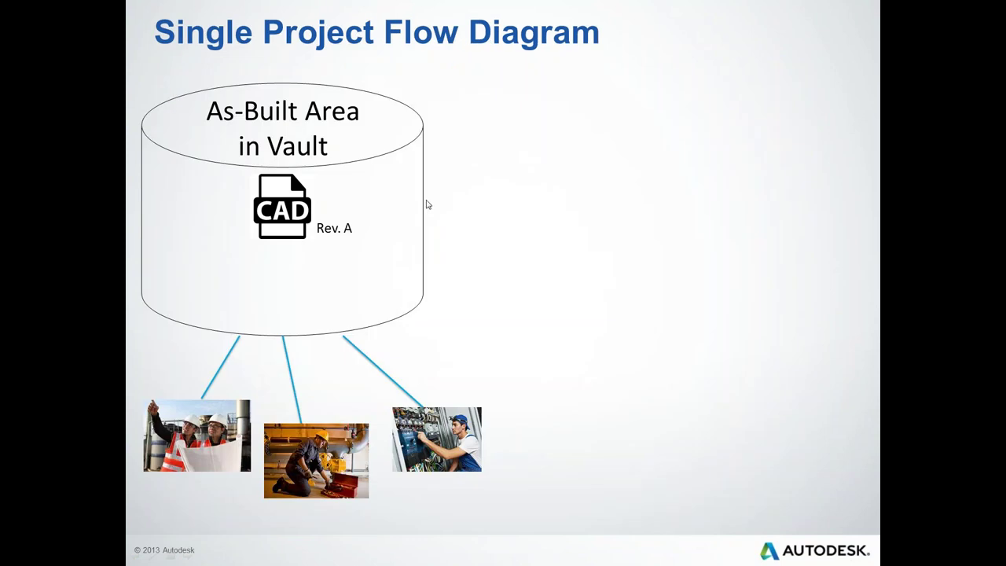